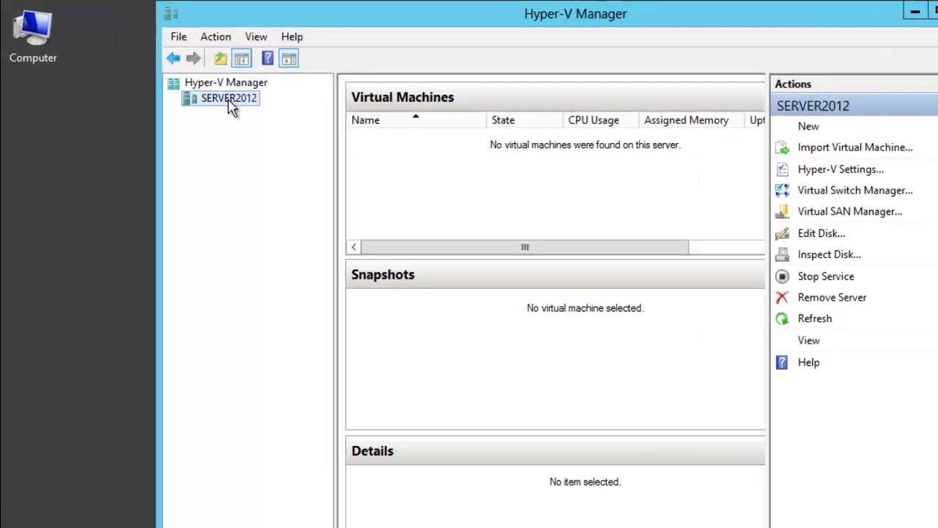
Step: Launch the New Virtual Machine Wizard from the SERVER2012 host's New menu
{"action": "right_click", "coordinate": [179, 83]}
{"action": "mouse_move", "coordinate": [335, 143]}
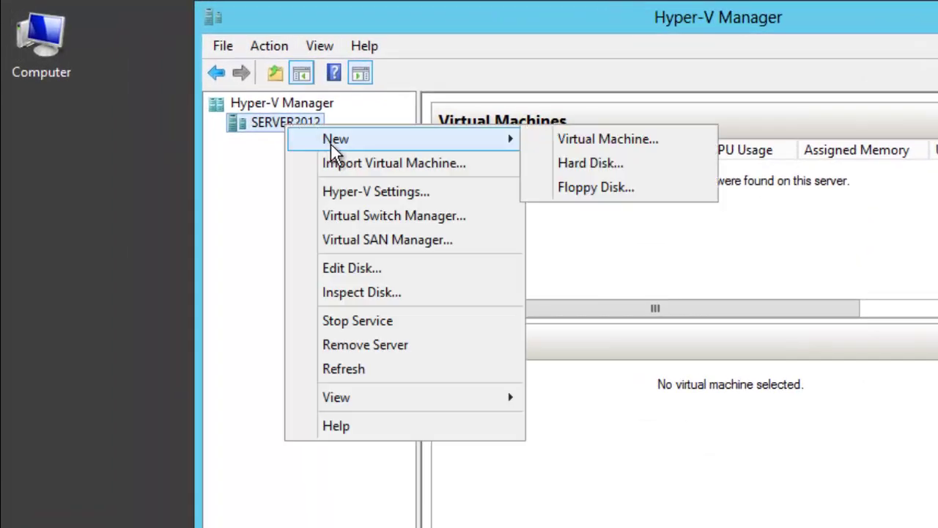
{"action": "left_click", "coordinate": [566, 139]}
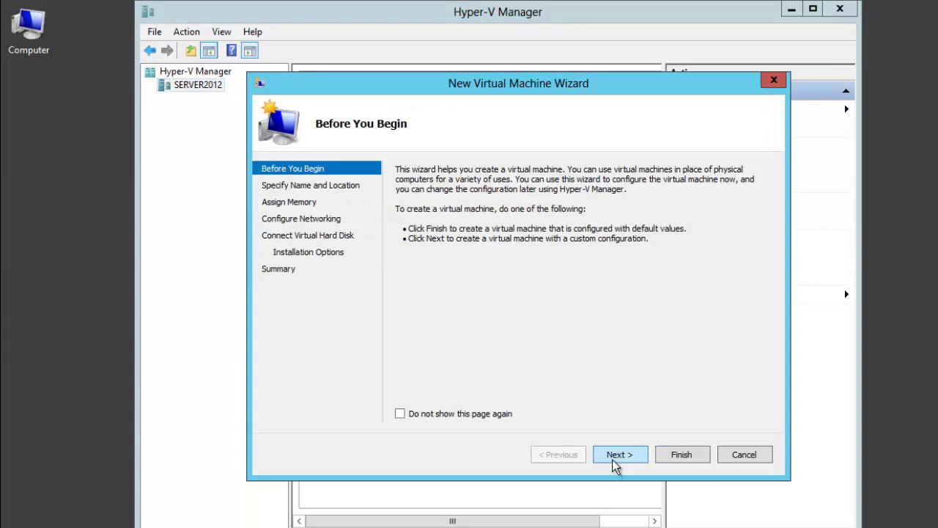
Step: Name the new VM 'Windows 7' and enable storing it in a different location
{"action": "left_click", "coordinate": [619, 455]}
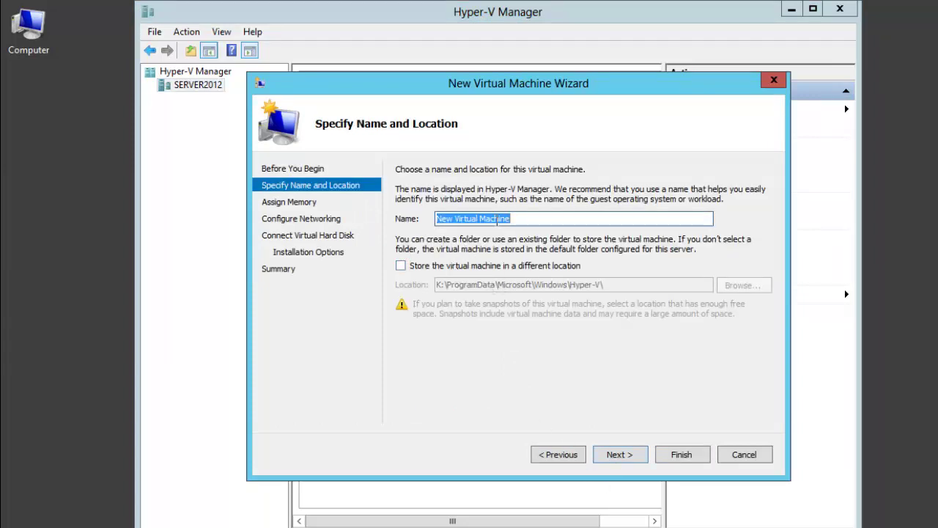
{"action": "type", "text": "W"}
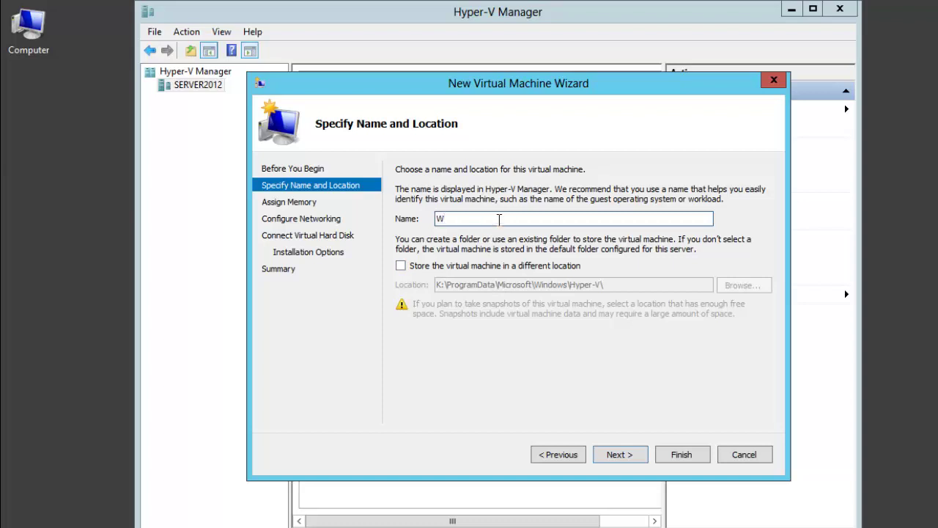
{"action": "type", "text": "indows 7"}
{"action": "left_click", "coordinate": [436, 267]}
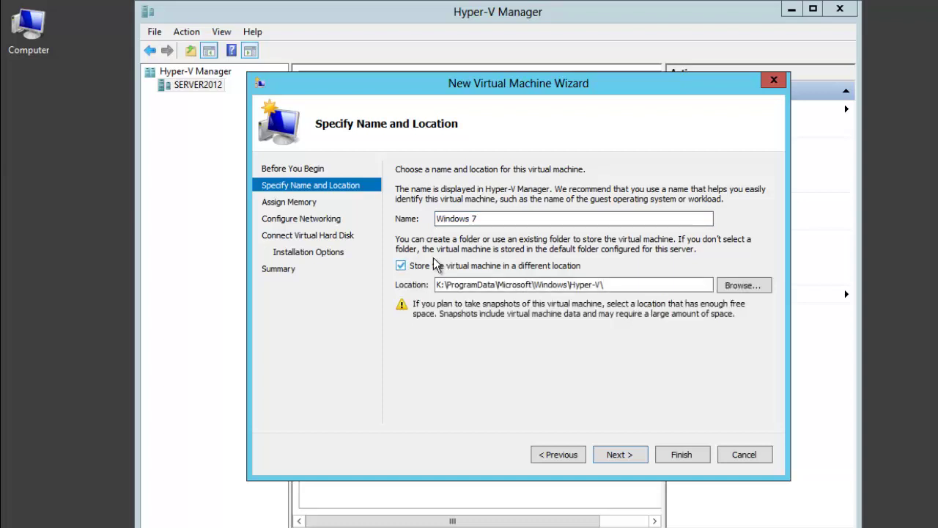
{"action": "double_click", "coordinate": [24, 43]}
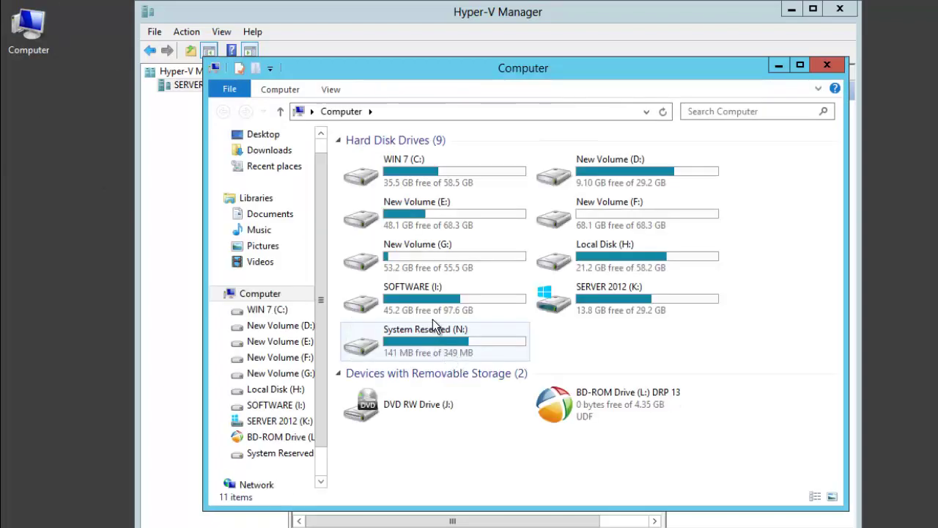
{"action": "double_click", "coordinate": [442, 276]}
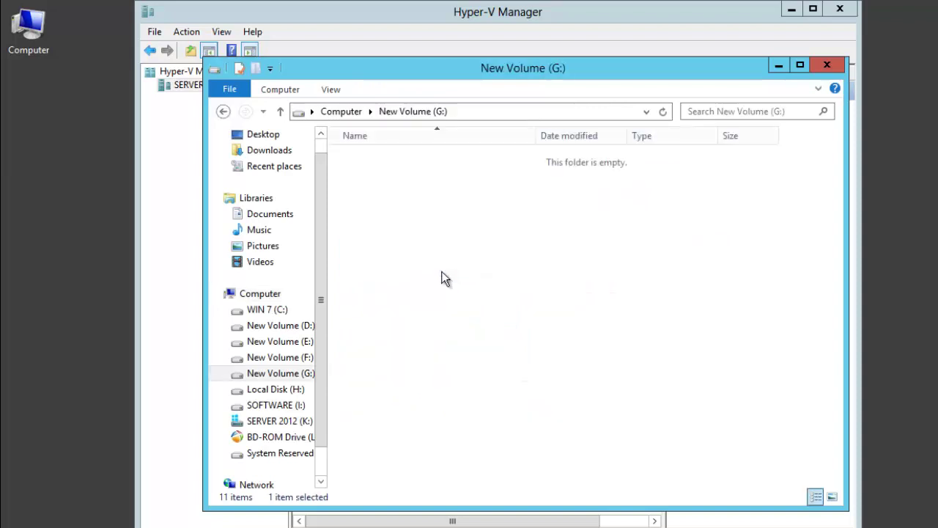
{"action": "left_click", "coordinate": [280, 112]}
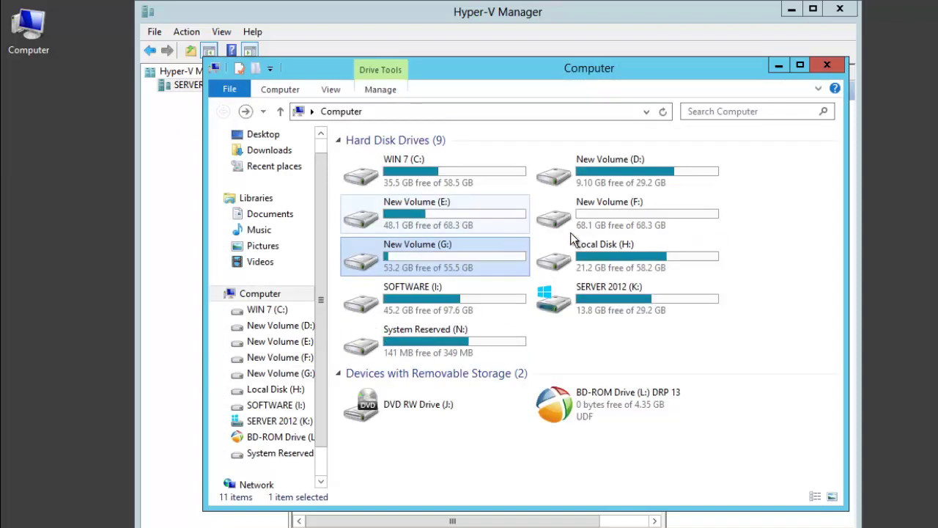
{"action": "double_click", "coordinate": [598, 214]}
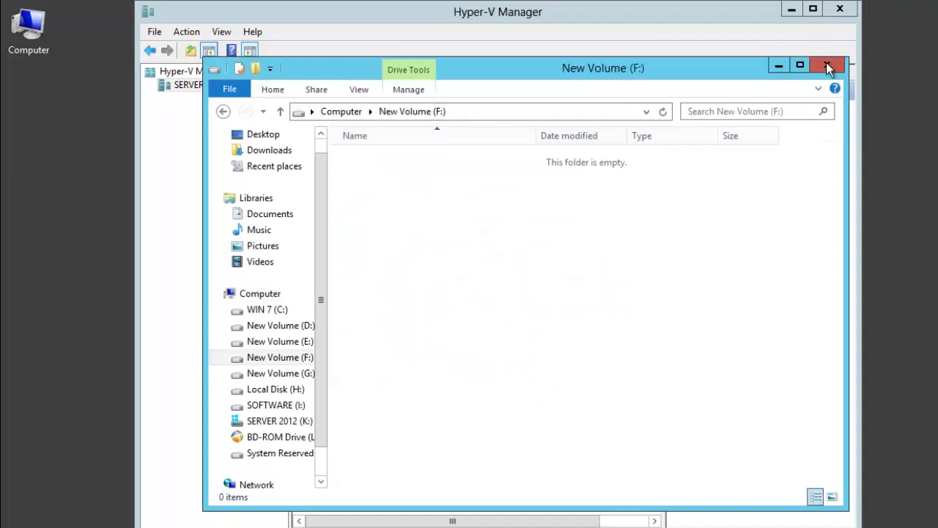
{"action": "left_click", "coordinate": [828, 67]}
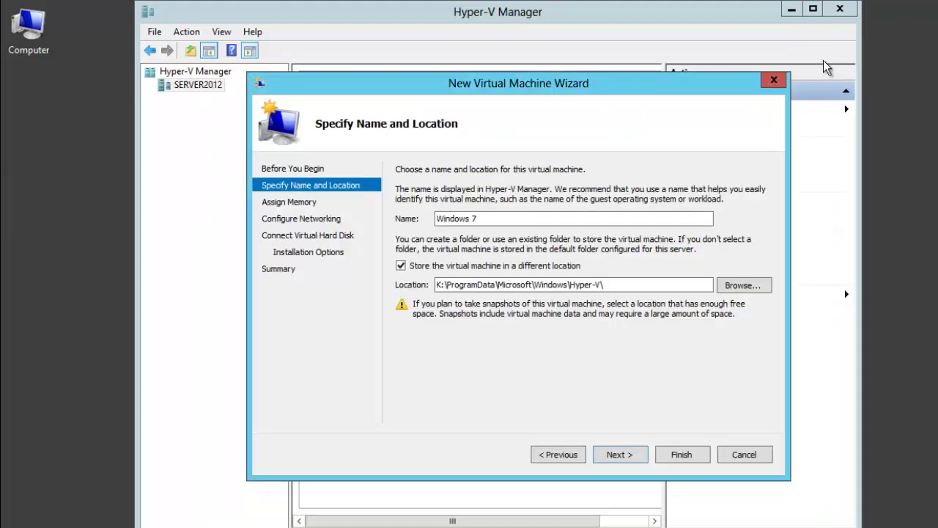
Step: Create a 'Windows 7' folder on New Volume (F:) and select it as the VM location
{"action": "left_click", "coordinate": [733, 287]}
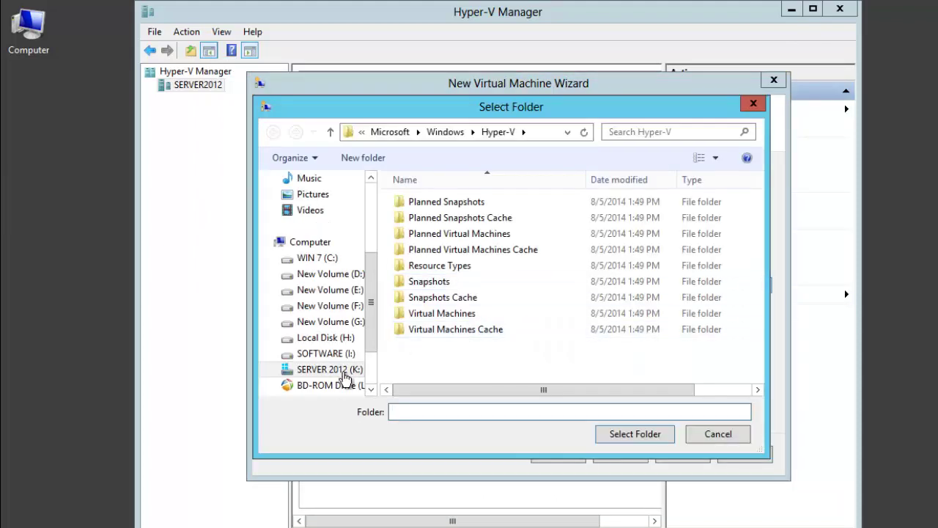
{"action": "left_click", "coordinate": [346, 308]}
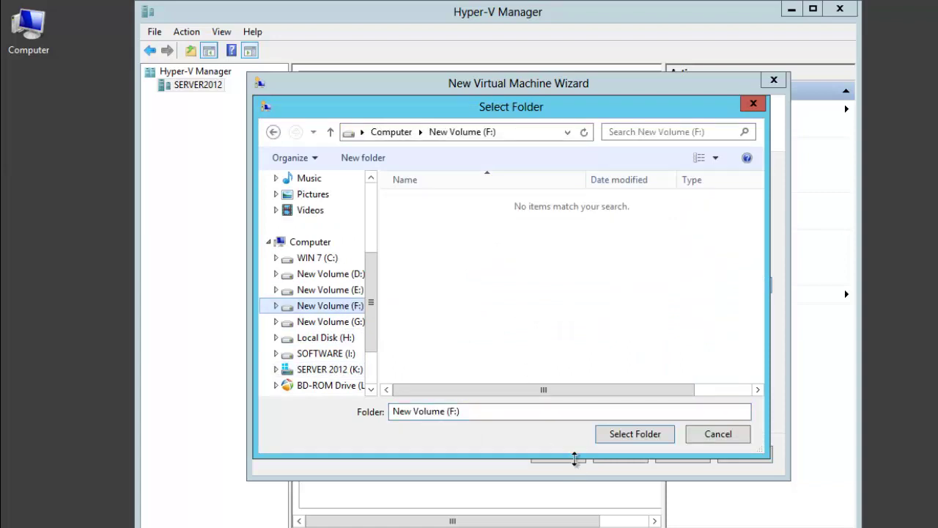
{"action": "right_click", "coordinate": [507, 256]}
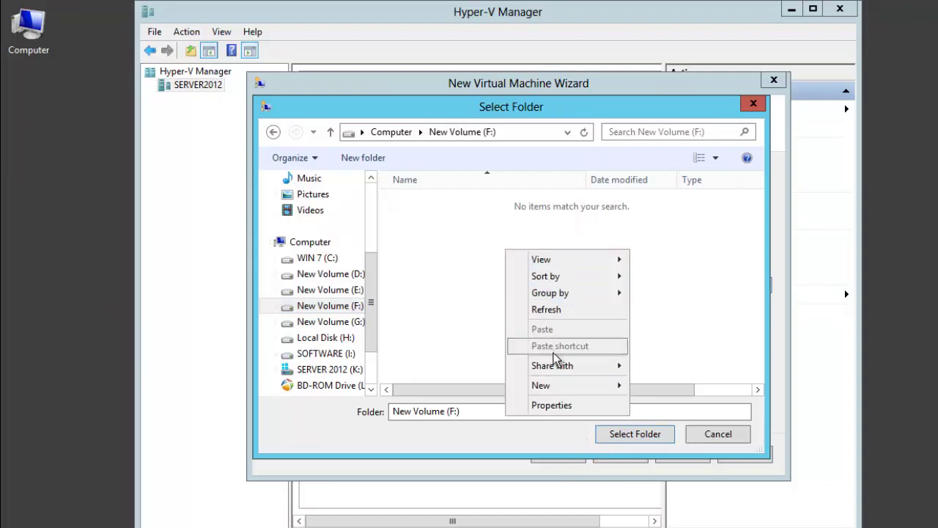
{"action": "mouse_move", "coordinate": [543, 386]}
{"action": "left_click", "coordinate": [664, 385]}
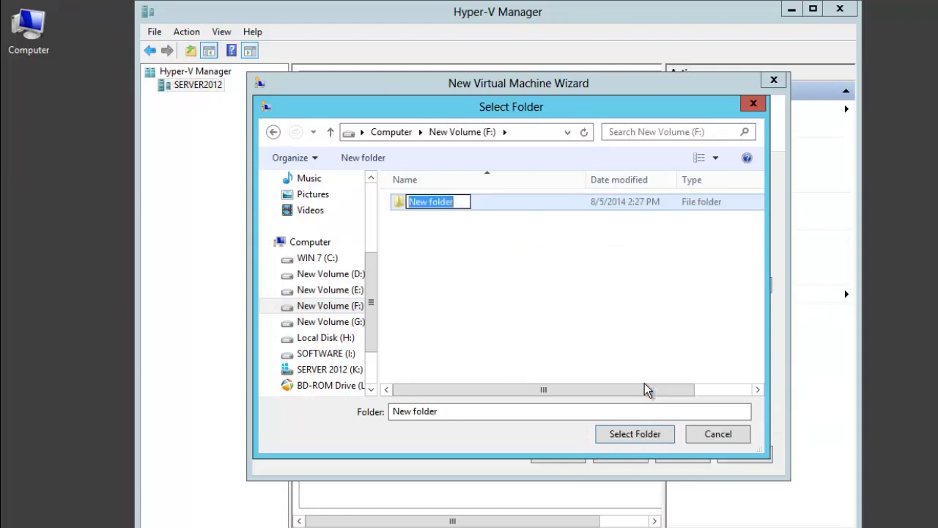
{"action": "type", "text": "Win"}
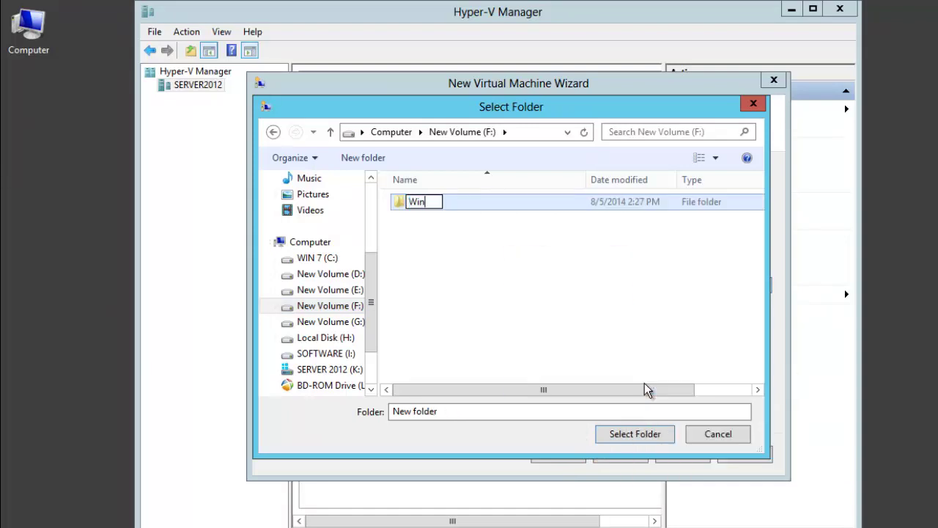
{"action": "type", "text": "dows 7"}
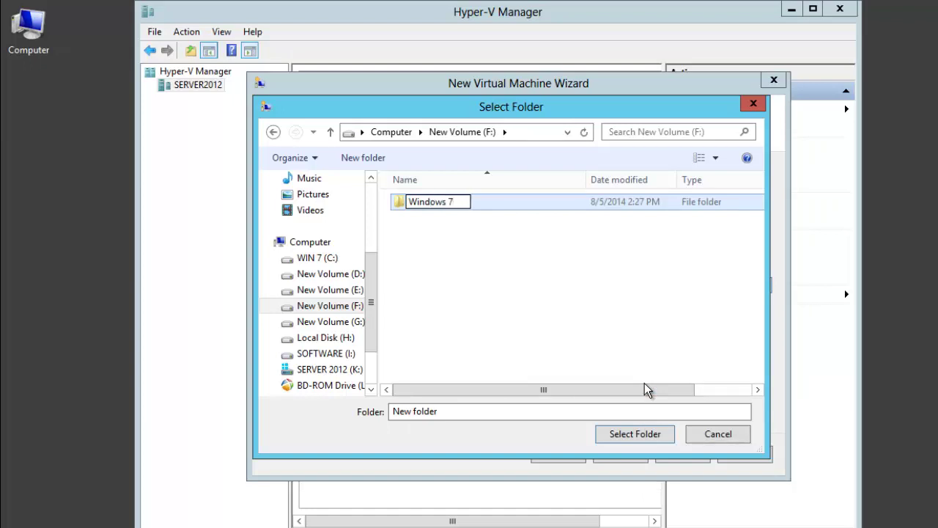
{"action": "key", "text": "Return"}
{"action": "key", "text": "Return"}
{"action": "left_click", "coordinate": [636, 434]}
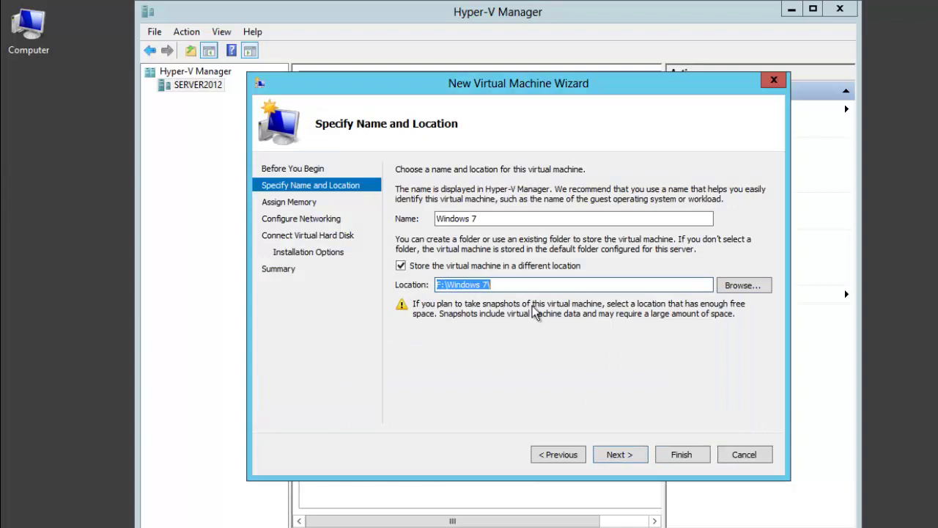
Step: Keep 512 MB memory and connect the VM to the Multiplexor Driver virtual switch
{"action": "left_click", "coordinate": [605, 453]}
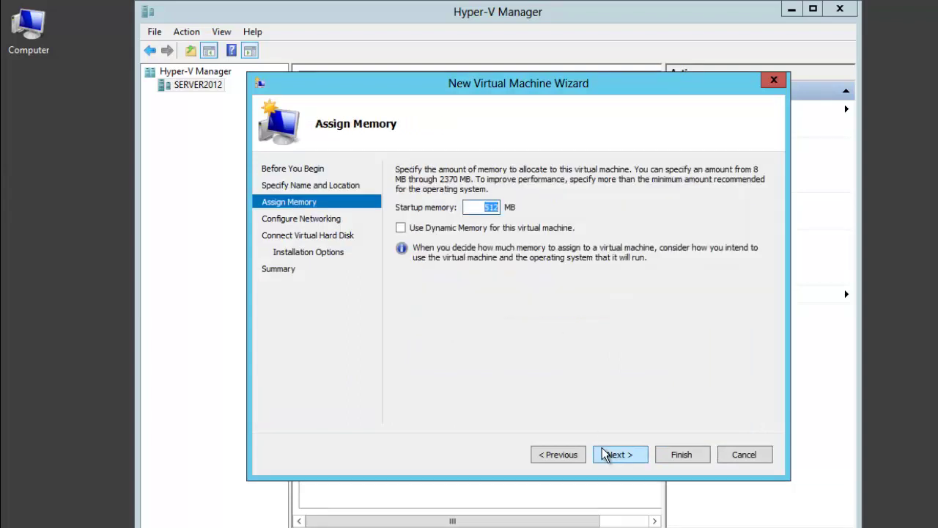
{"action": "left_click", "coordinate": [638, 459]}
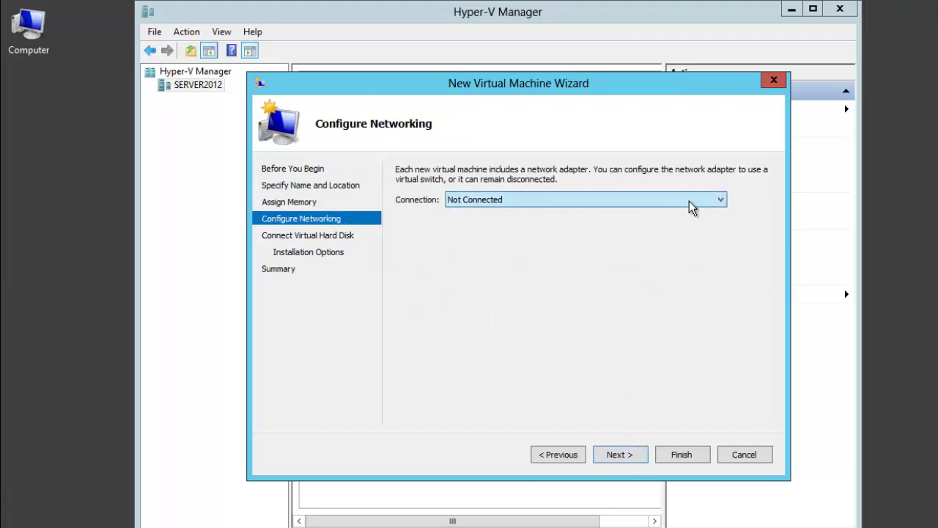
{"action": "left_click", "coordinate": [689, 202]}
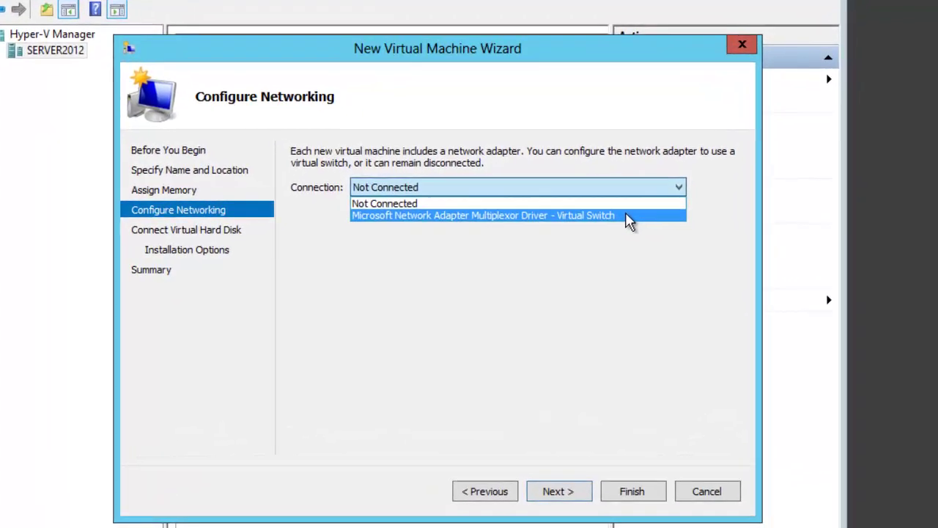
{"action": "left_click", "coordinate": [673, 222]}
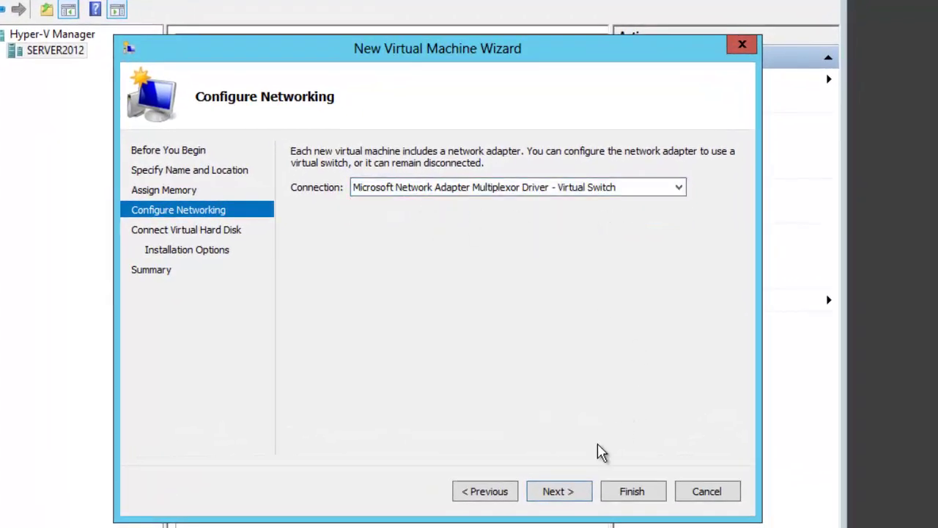
{"action": "left_click", "coordinate": [566, 493]}
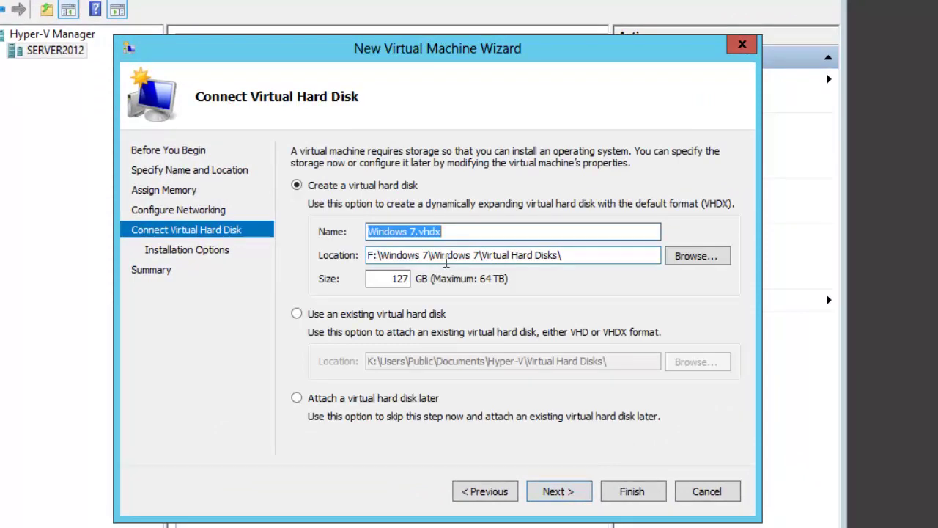
Step: Set the Windows 7.vhdx virtual hard disk size to 9 GB
{"action": "left_click", "coordinate": [394, 279]}
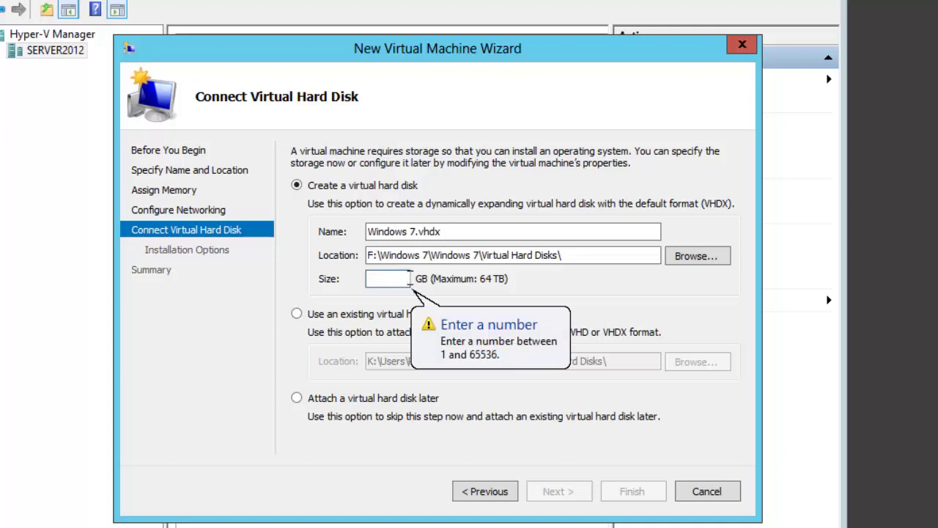
{"action": "type", "text": "9"}
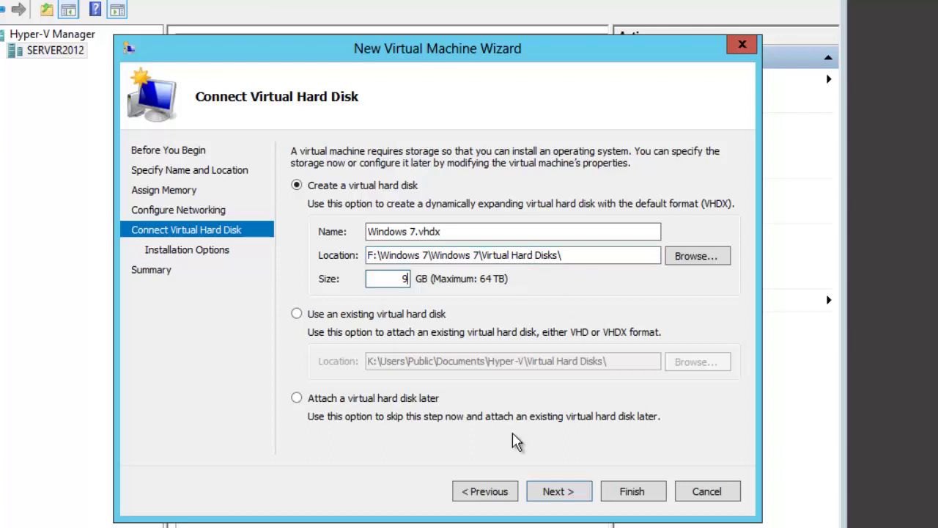
{"action": "left_click", "coordinate": [549, 493]}
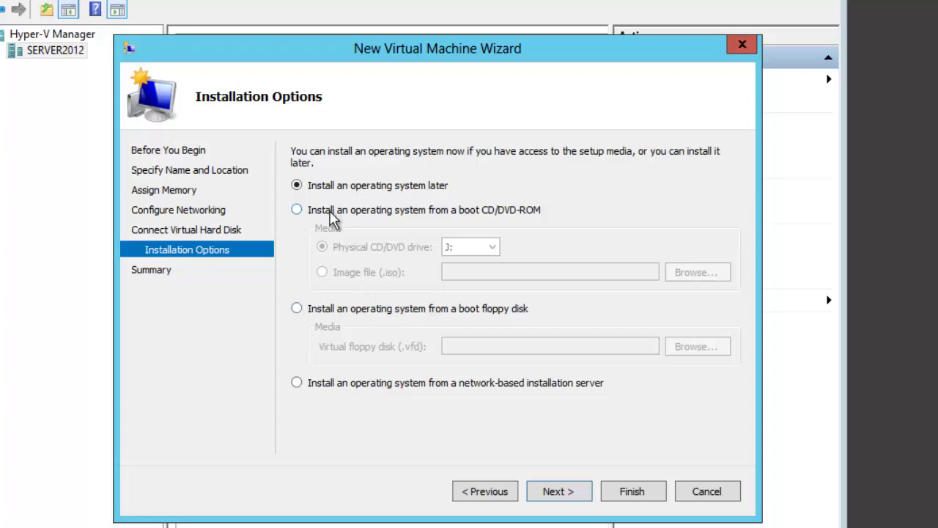
Step: Boot from the Windows 7 Professional ISO image in I:\WINDOWS 7 PROFFESSIONAL
{"action": "left_click", "coordinate": [330, 211]}
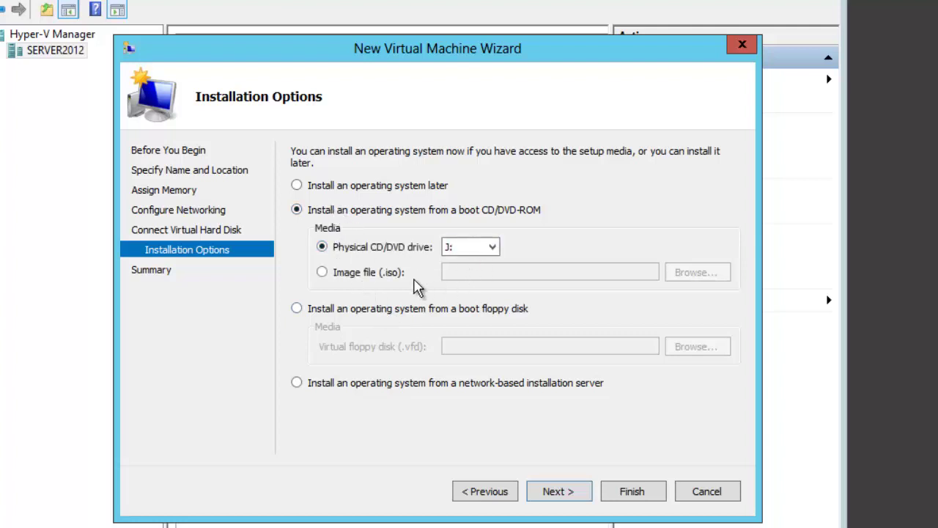
{"action": "left_click", "coordinate": [396, 275]}
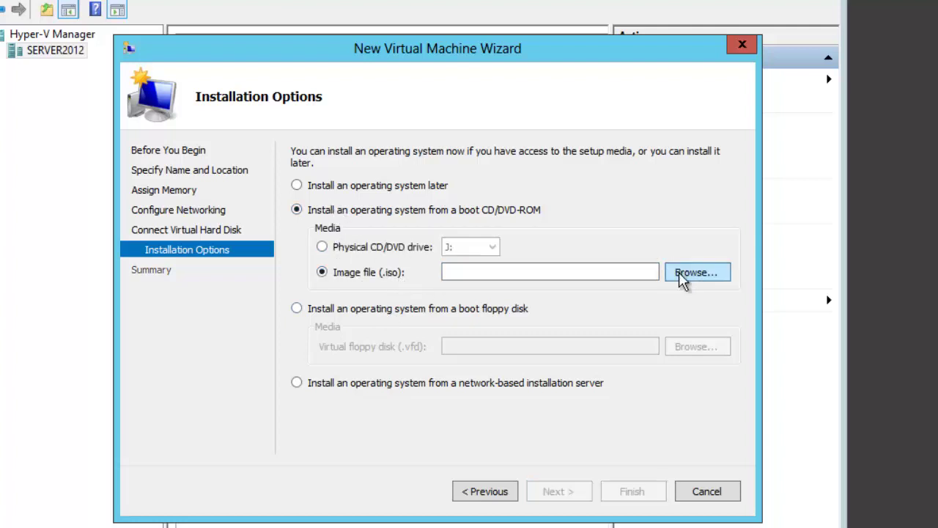
{"action": "left_click", "coordinate": [682, 275]}
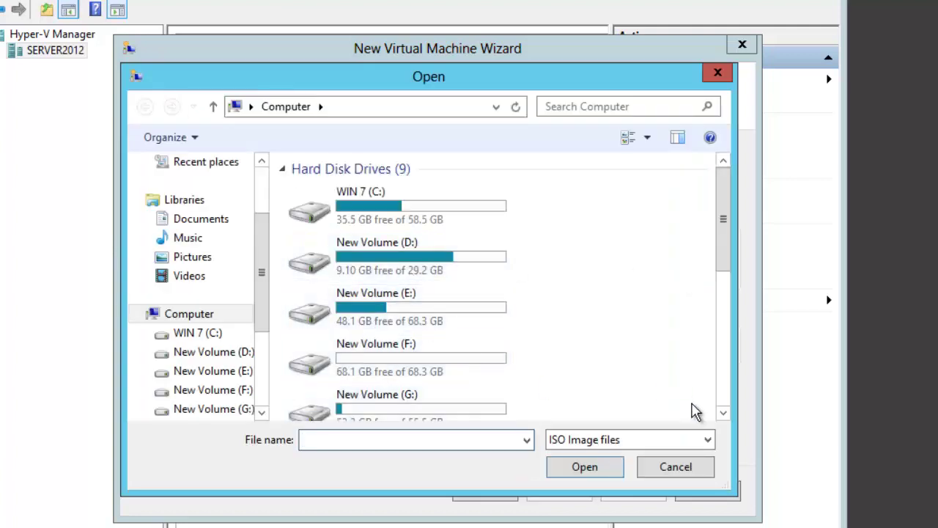
{"action": "left_click", "coordinate": [723, 413]}
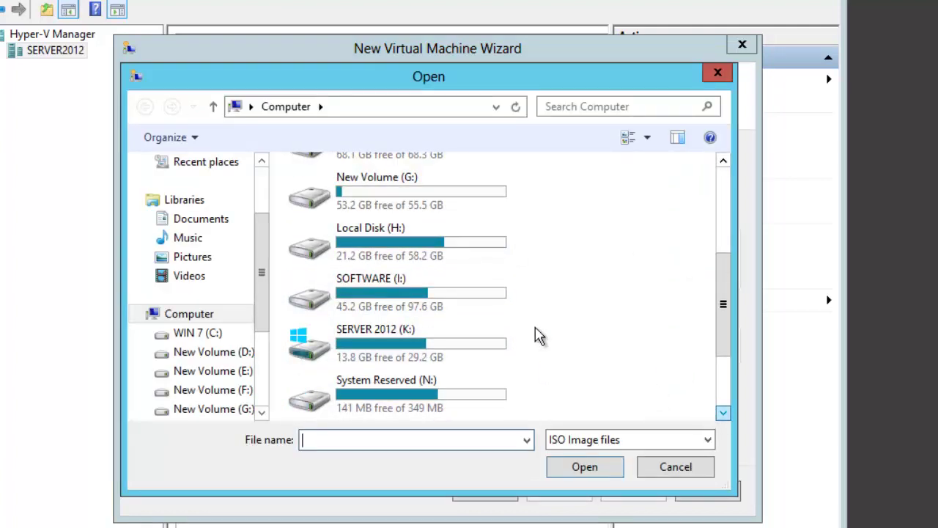
{"action": "double_click", "coordinate": [419, 351]}
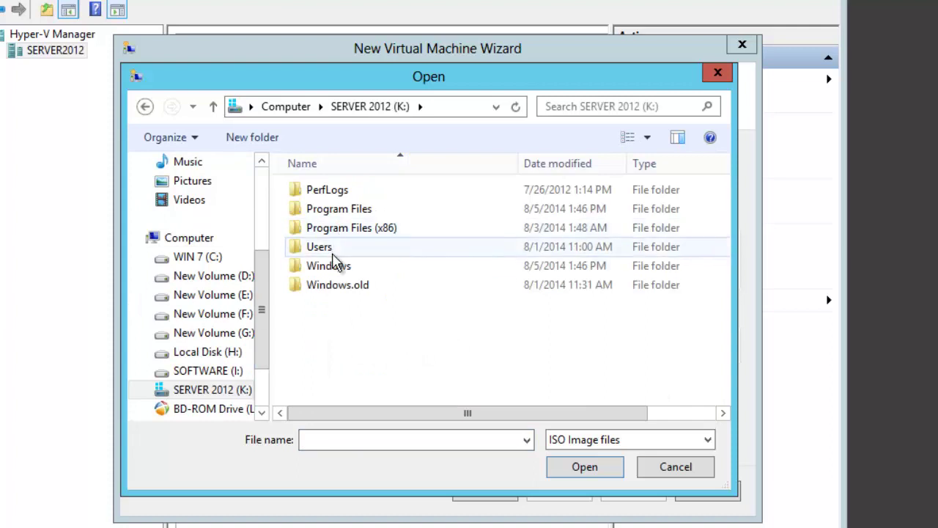
{"action": "left_click", "coordinate": [150, 111]}
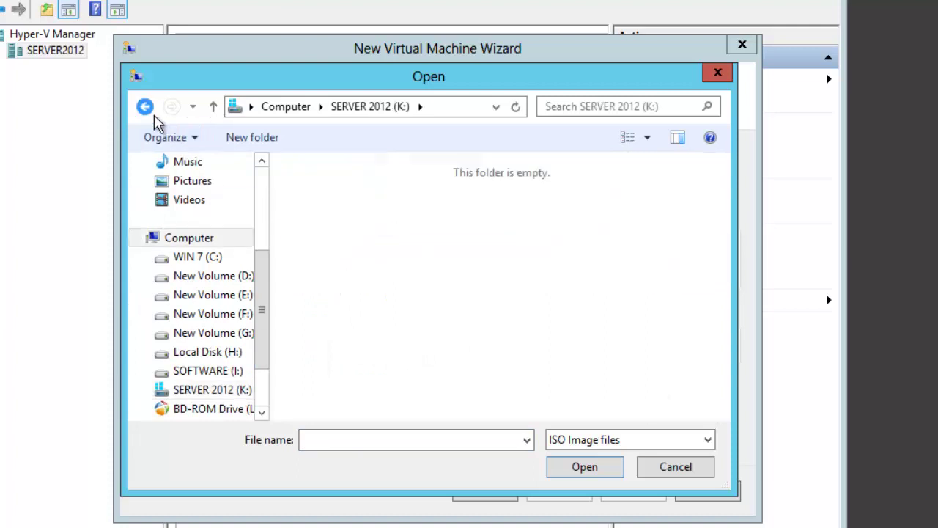
{"action": "double_click", "coordinate": [356, 356]}
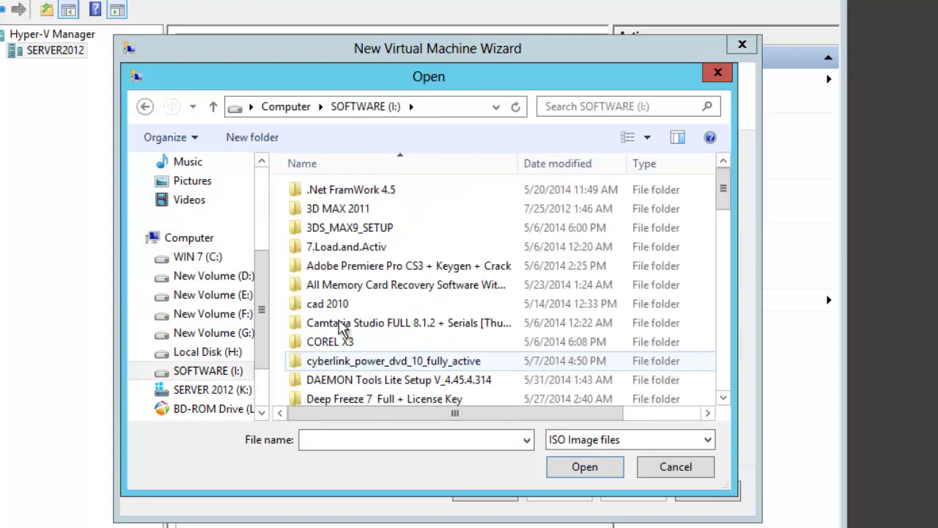
{"action": "key", "text": "w"}
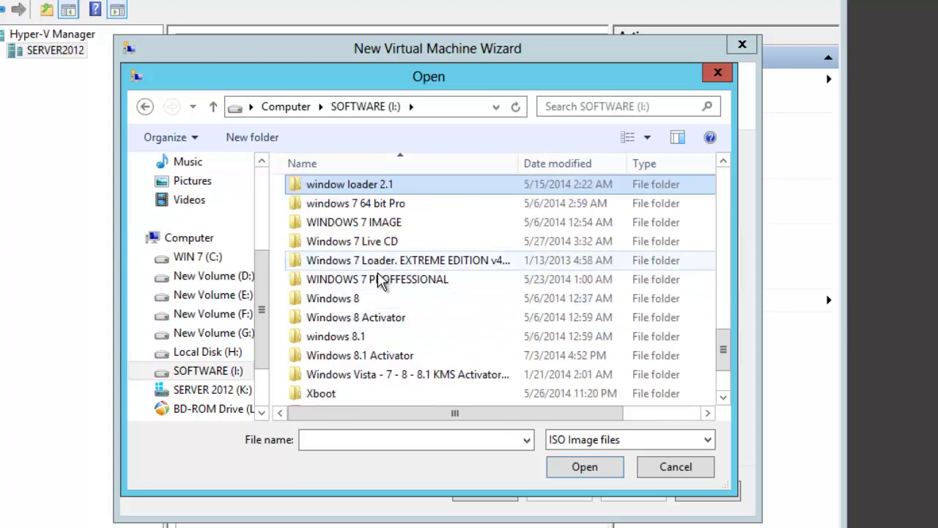
{"action": "double_click", "coordinate": [379, 283]}
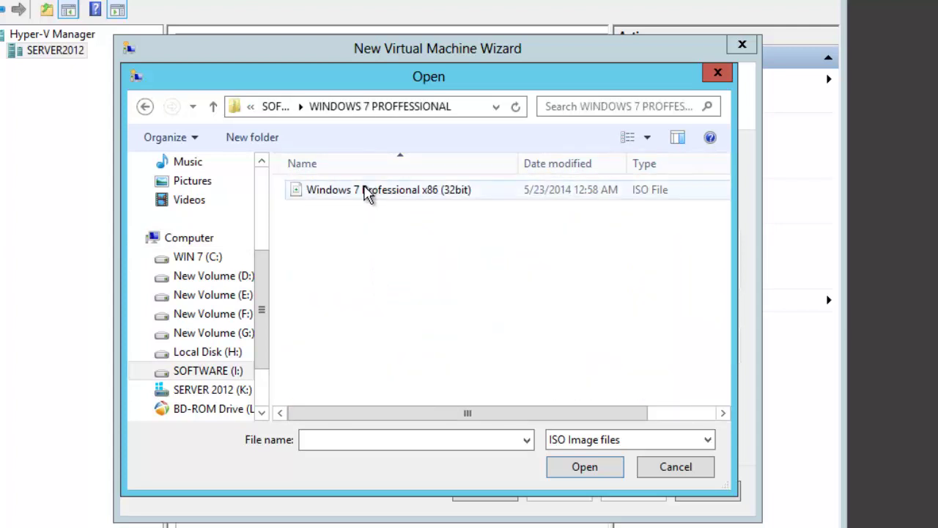
{"action": "double_click", "coordinate": [367, 192]}
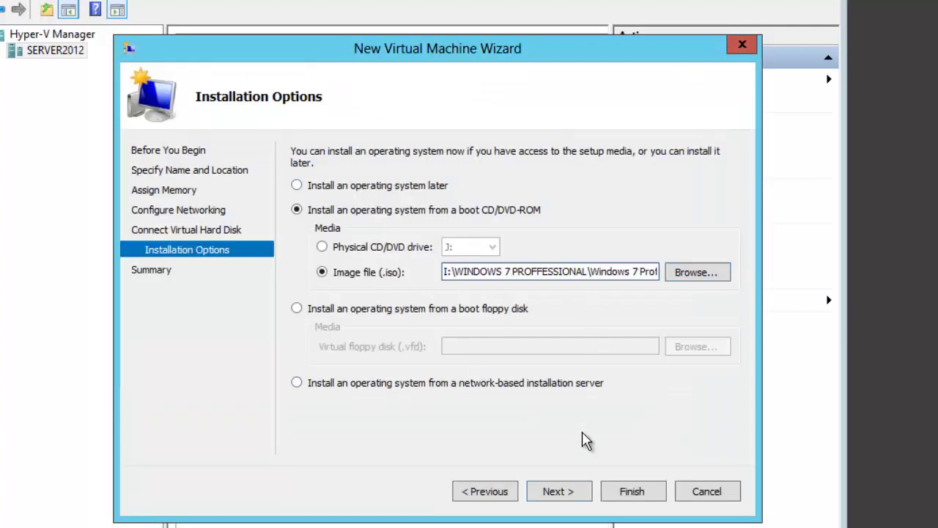
{"action": "left_click", "coordinate": [551, 492]}
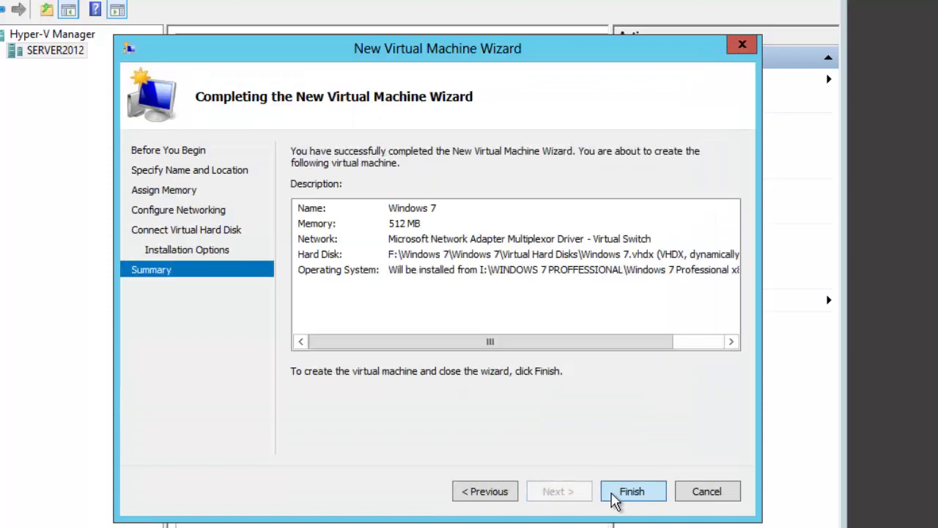
Step: Finish creating the VM and open a console connection to Windows 7
{"action": "left_click", "coordinate": [614, 497]}
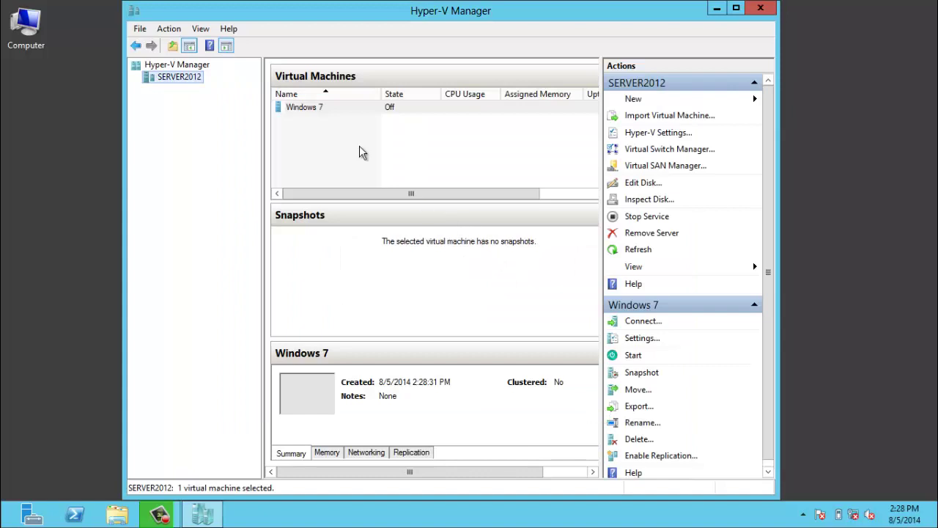
{"action": "left_click", "coordinate": [318, 108]}
{"action": "right_click", "coordinate": [318, 108]}
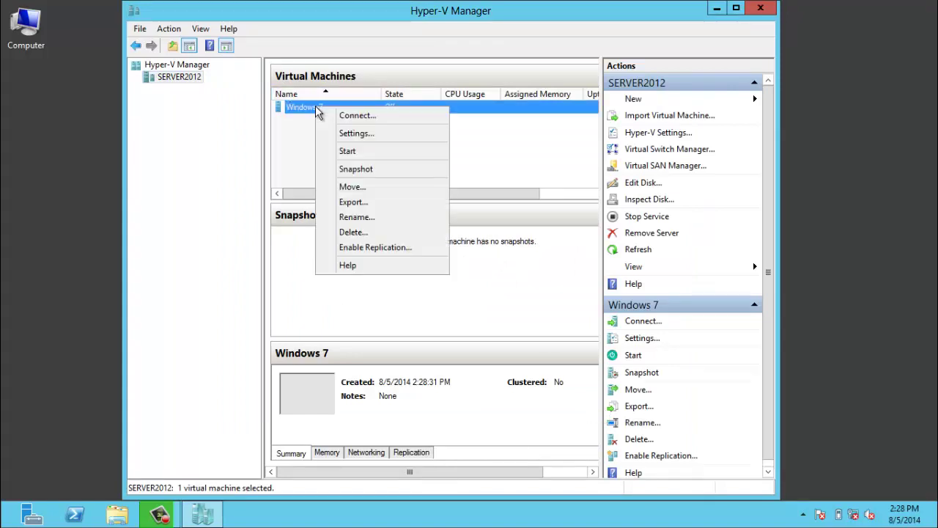
{"action": "left_click", "coordinate": [326, 116]}
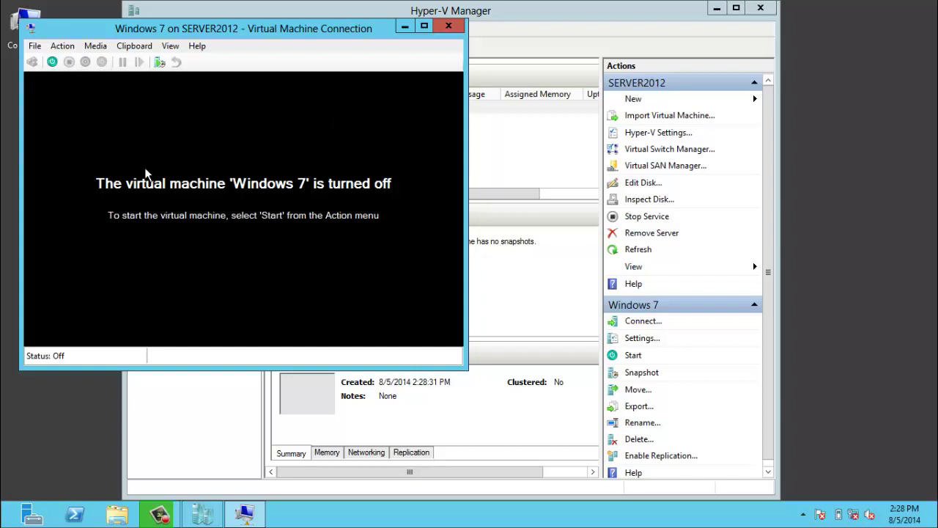
Step: Power on the Windows 7 VM and switch its console to full screen mode
{"action": "left_click", "coordinate": [52, 62]}
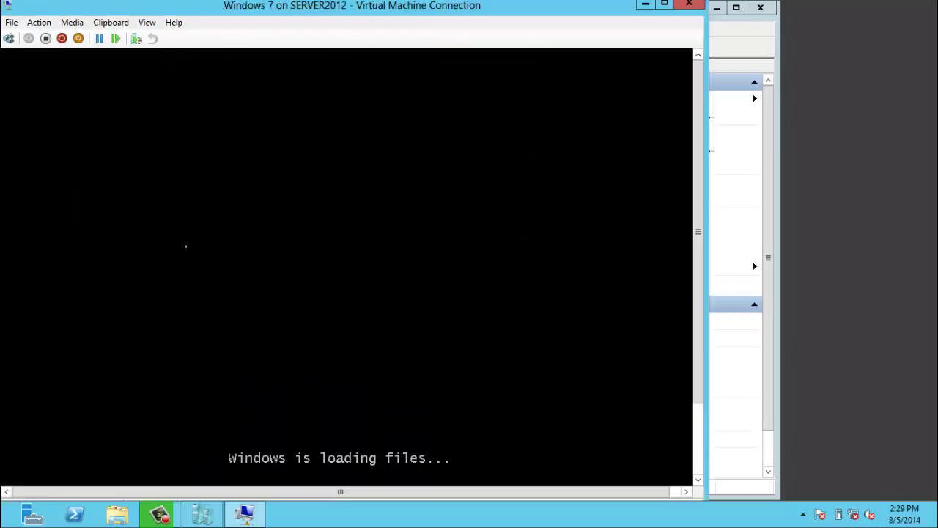
{"action": "left_click", "coordinate": [698, 480]}
{"action": "left_click", "coordinate": [700, 482]}
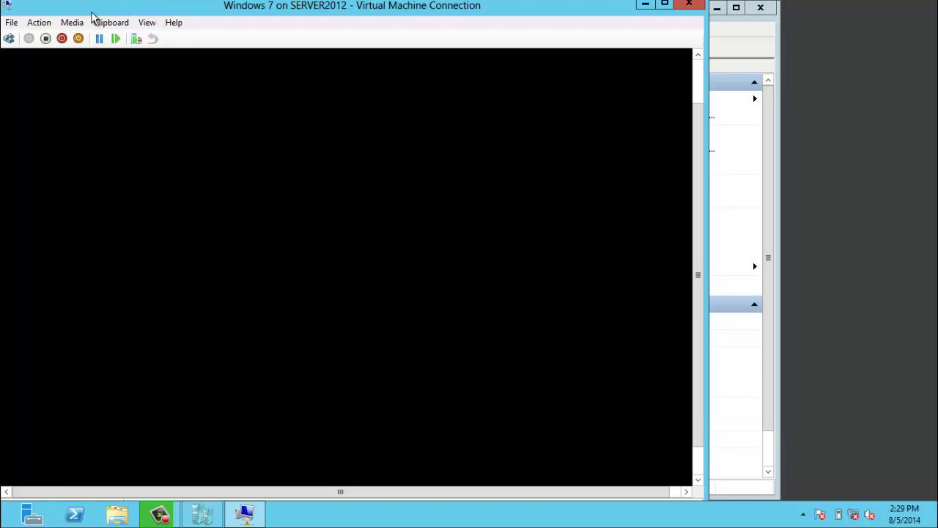
{"action": "left_click", "coordinate": [49, 25]}
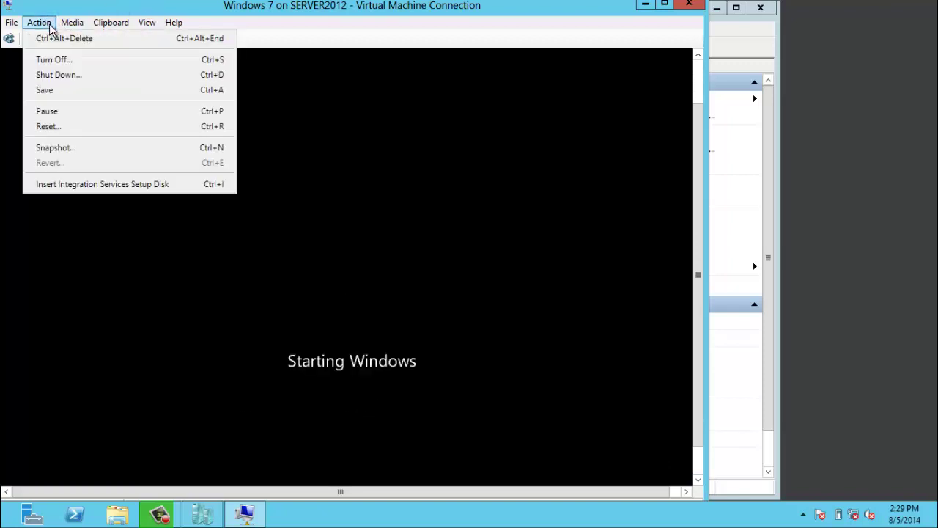
{"action": "mouse_move", "coordinate": [65, 28]}
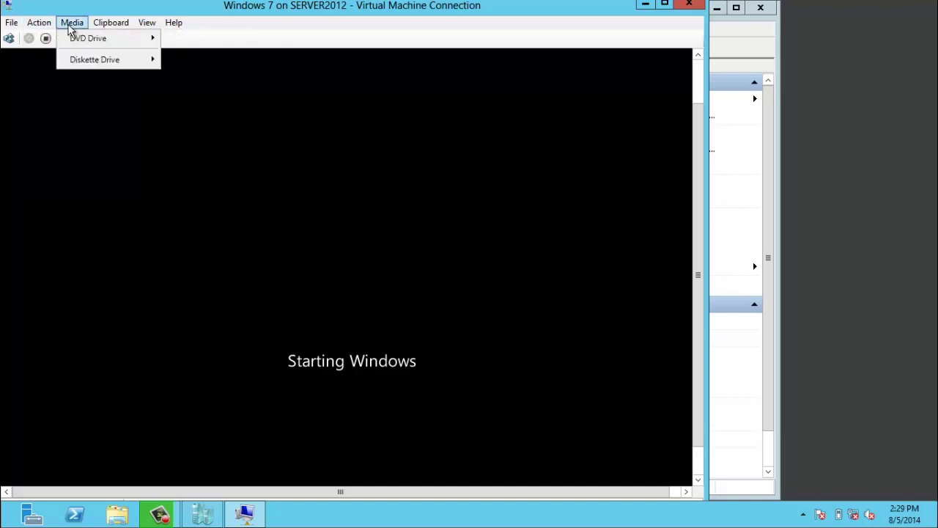
{"action": "key", "text": "Right"}
{"action": "key", "text": "Right"}
{"action": "key", "text": "Down"}
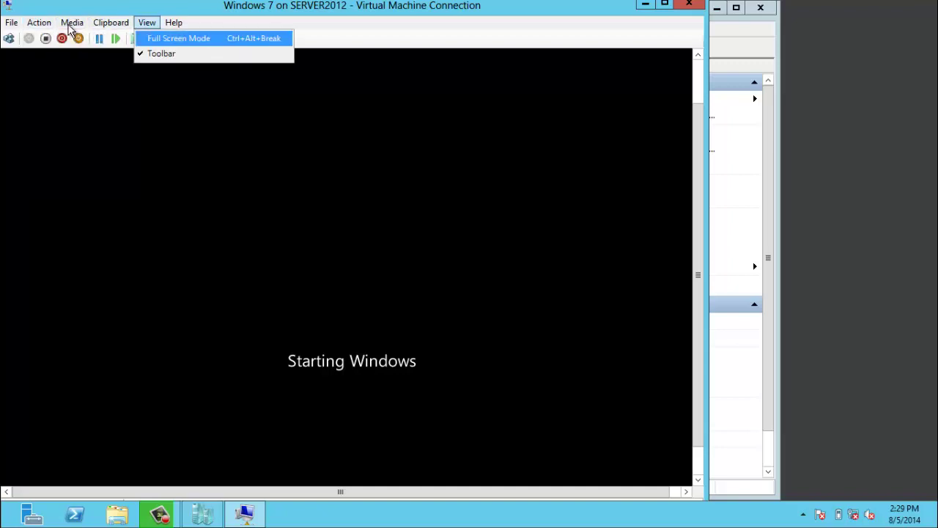
{"action": "key", "text": "Return"}
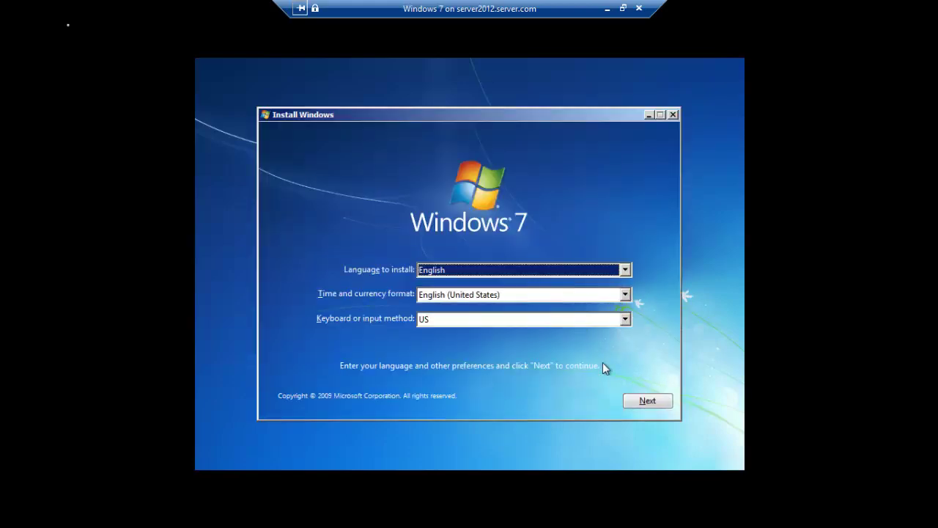
Step: Start installing, accept the license, and custom-install onto Disk 0's 9.0 GB unallocated space
{"action": "left_click", "coordinate": [636, 401]}
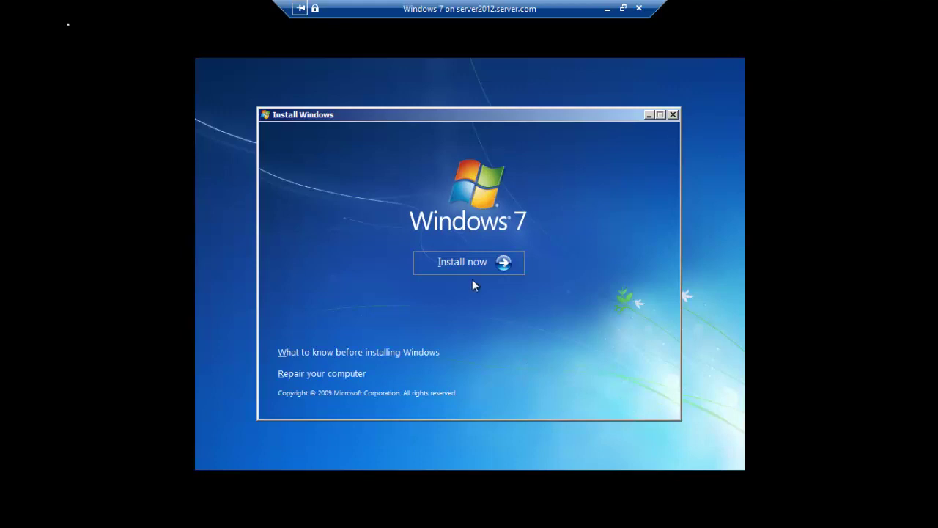
{"action": "left_click", "coordinate": [467, 269]}
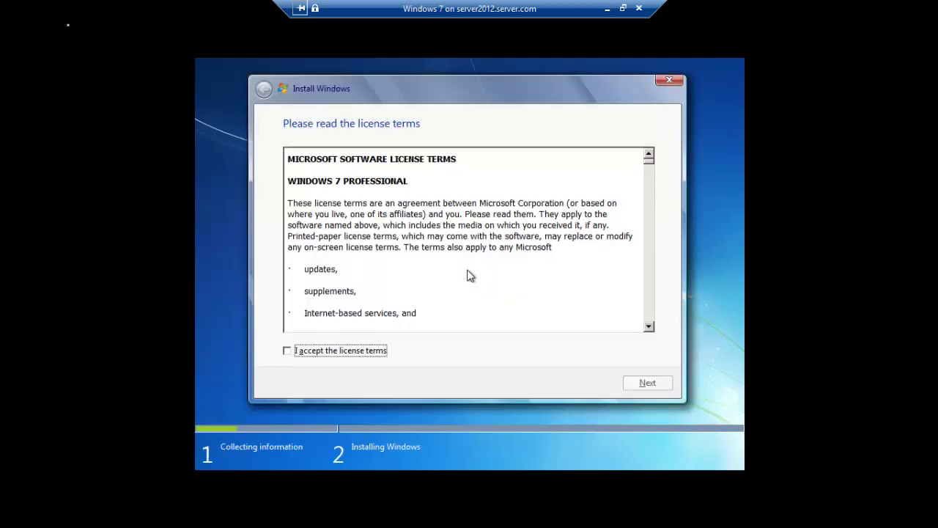
{"action": "left_click", "coordinate": [334, 356]}
{"action": "left_click", "coordinate": [647, 383]}
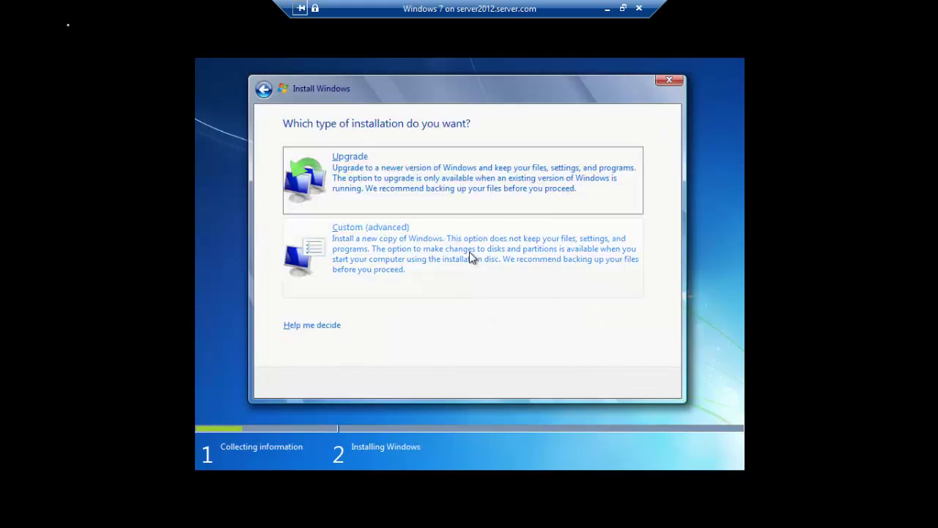
{"action": "left_click", "coordinate": [469, 252]}
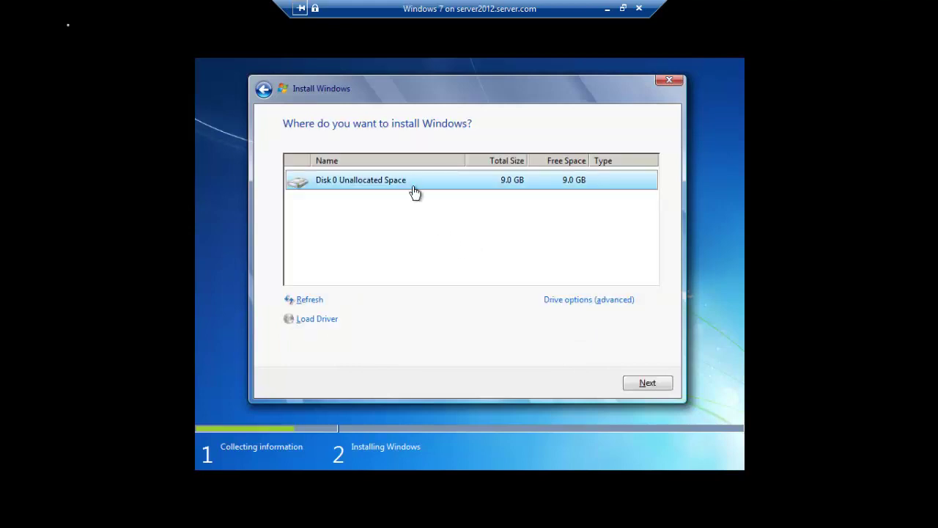
{"action": "left_click", "coordinate": [645, 385]}
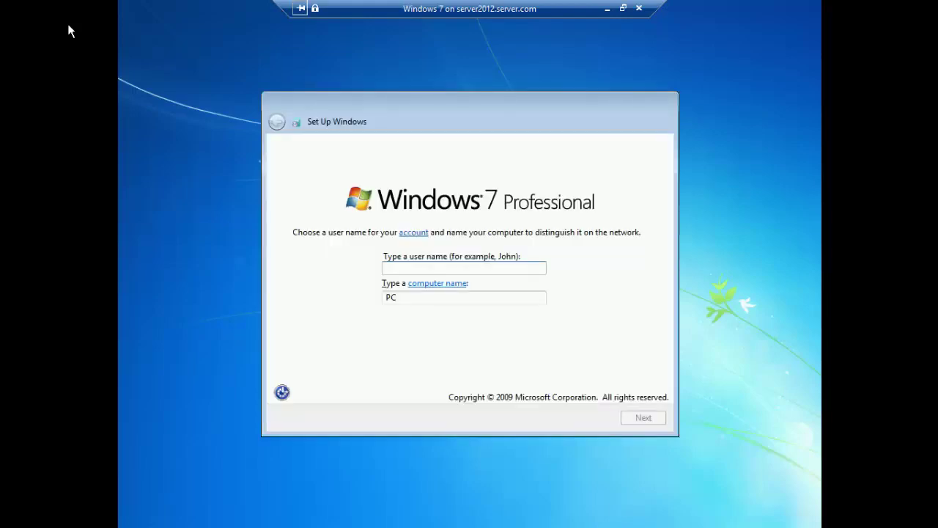
Step: Name the account 'admin', skip the password and product key, and disable automatic activation
{"action": "type", "text": "admin"}
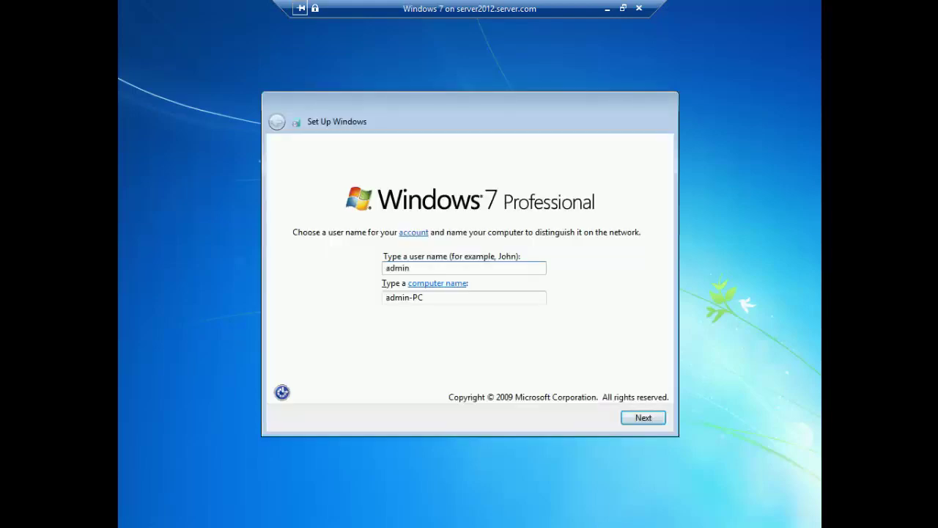
{"action": "key", "text": "Return"}
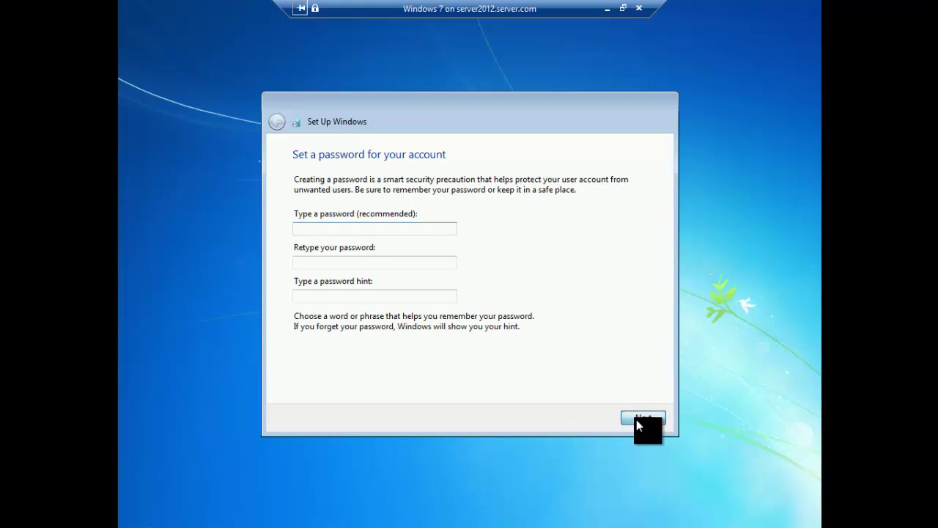
{"action": "left_click", "coordinate": [641, 418]}
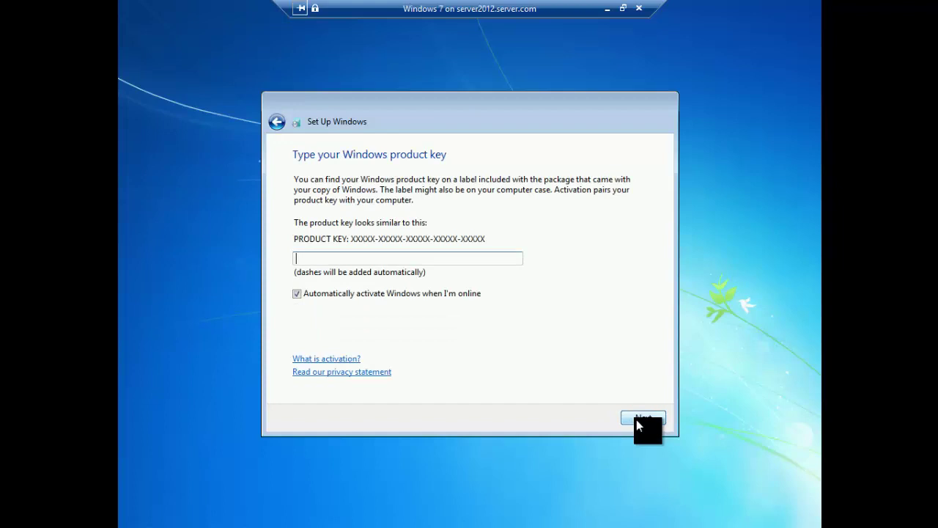
{"action": "left_click", "coordinate": [453, 294]}
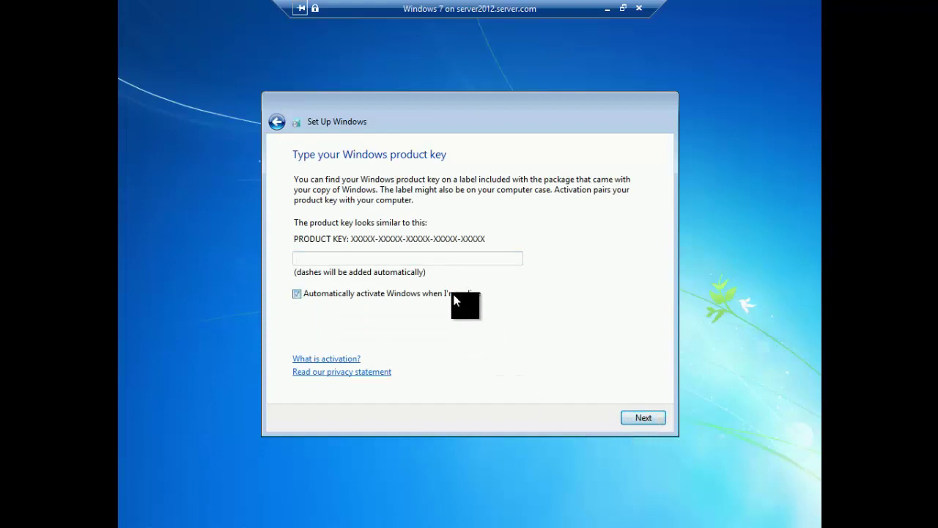
{"action": "left_click", "coordinate": [644, 418]}
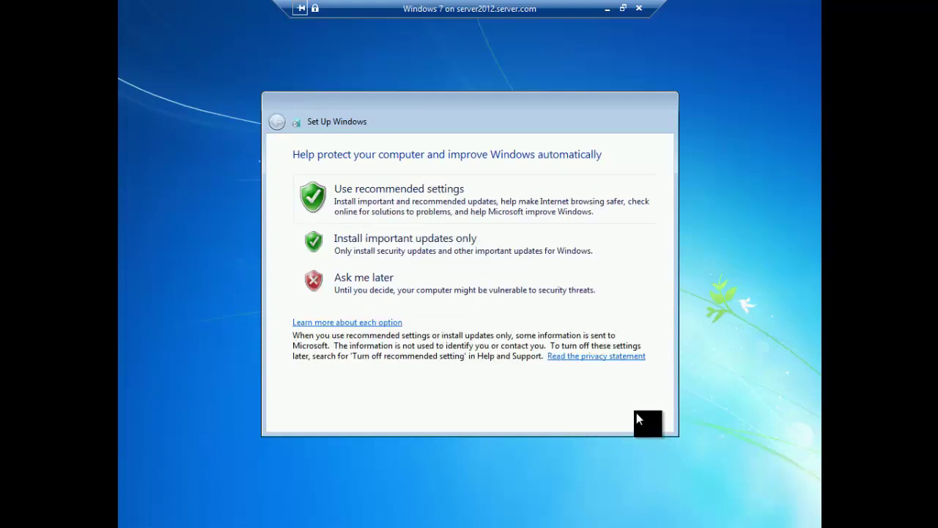
Step: Defer Windows updates and set the time zone to (UTC+05:30) Chennai, Kolkata, Mumbai, New Delhi
{"action": "left_click", "coordinate": [489, 292]}
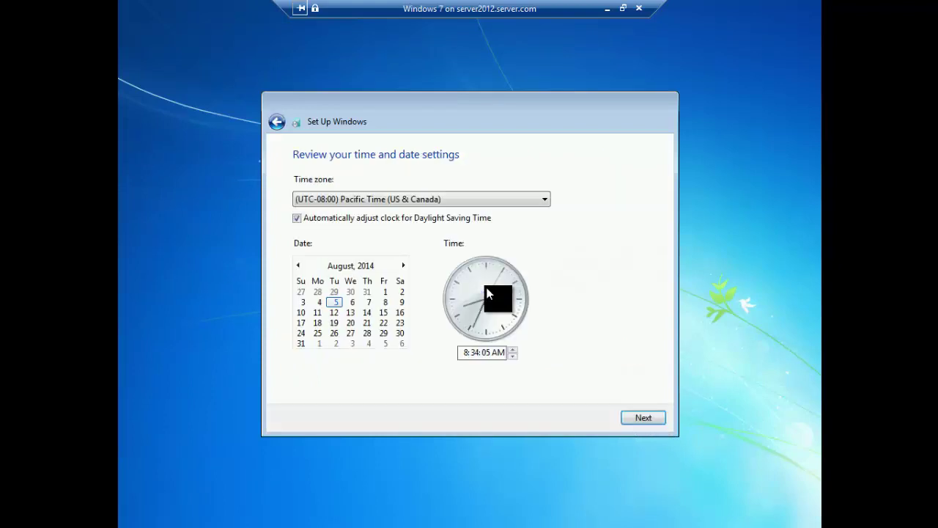
{"action": "left_click", "coordinate": [496, 195]}
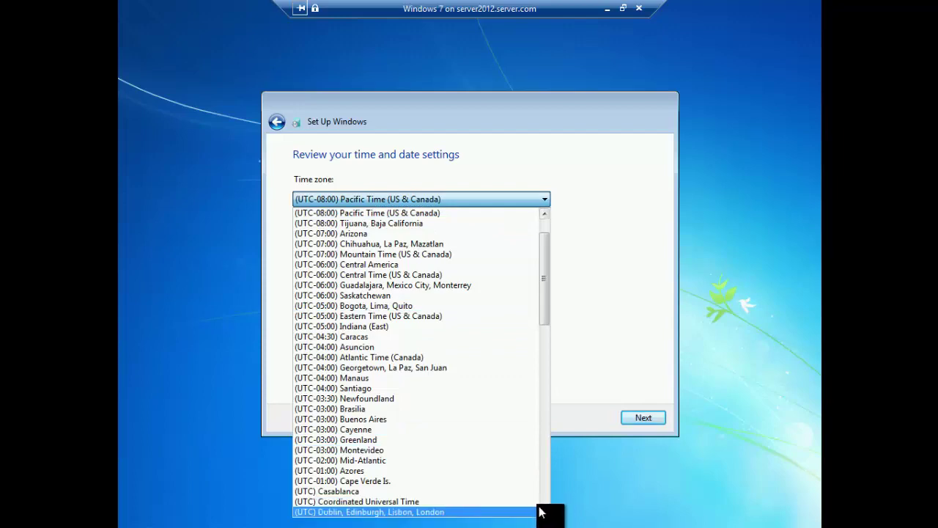
{"action": "scroll", "coordinate": [543, 509], "scroll_direction": "down", "scroll_amount": 1}
{"action": "scroll", "coordinate": [542, 513], "scroll_direction": "down", "scroll_amount": 4}
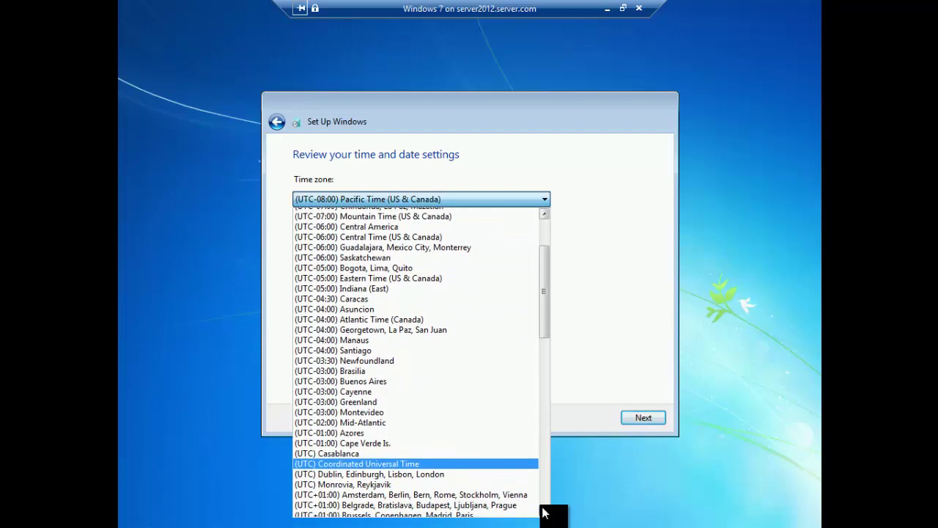
{"action": "scroll", "coordinate": [543, 513], "scroll_direction": "down", "scroll_amount": 5}
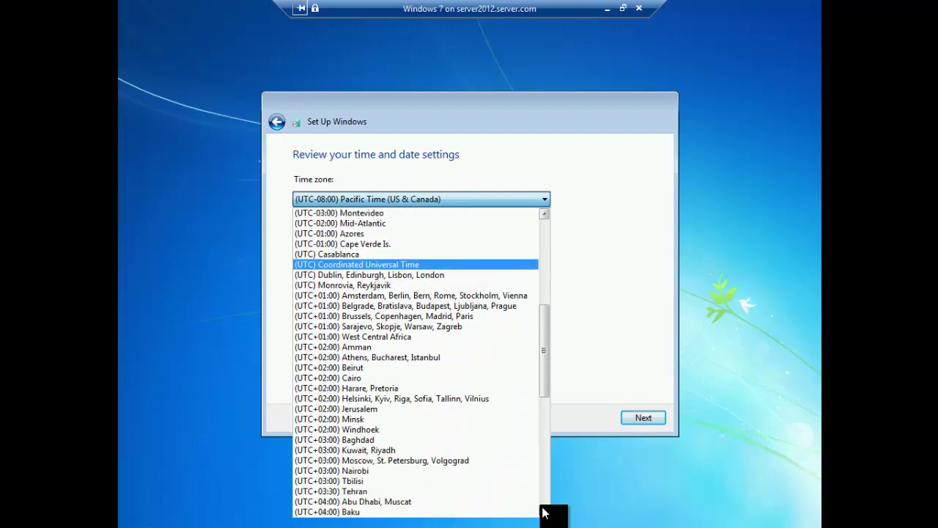
{"action": "scroll", "coordinate": [543, 513], "scroll_direction": "down", "scroll_amount": 5}
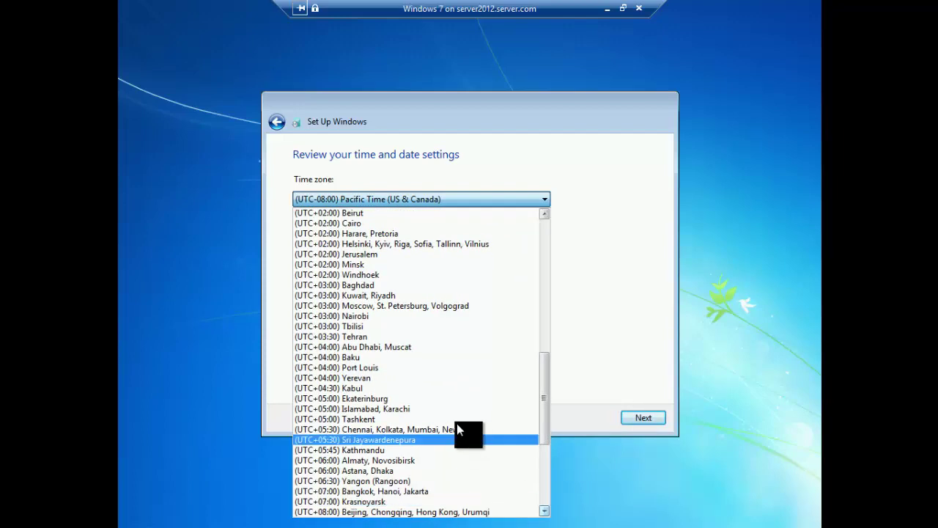
{"action": "left_click", "coordinate": [456, 430]}
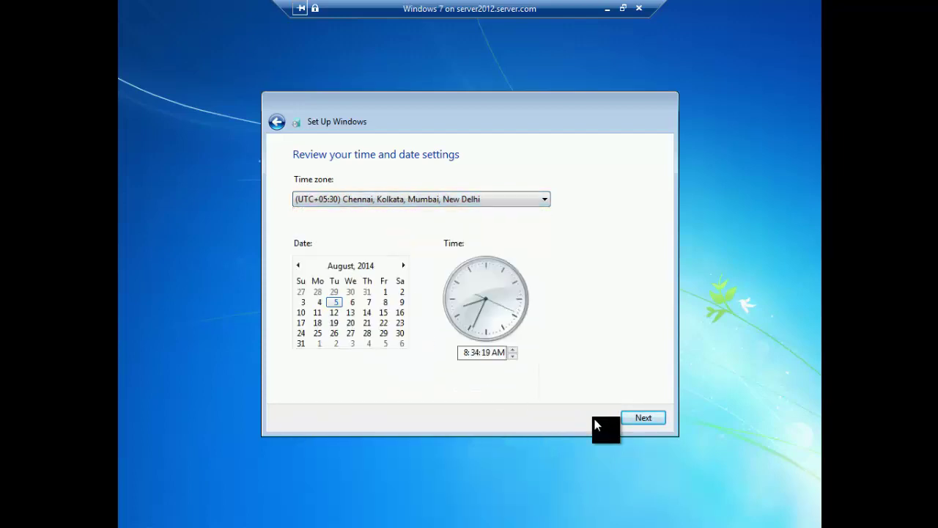
{"action": "left_click", "coordinate": [643, 418]}
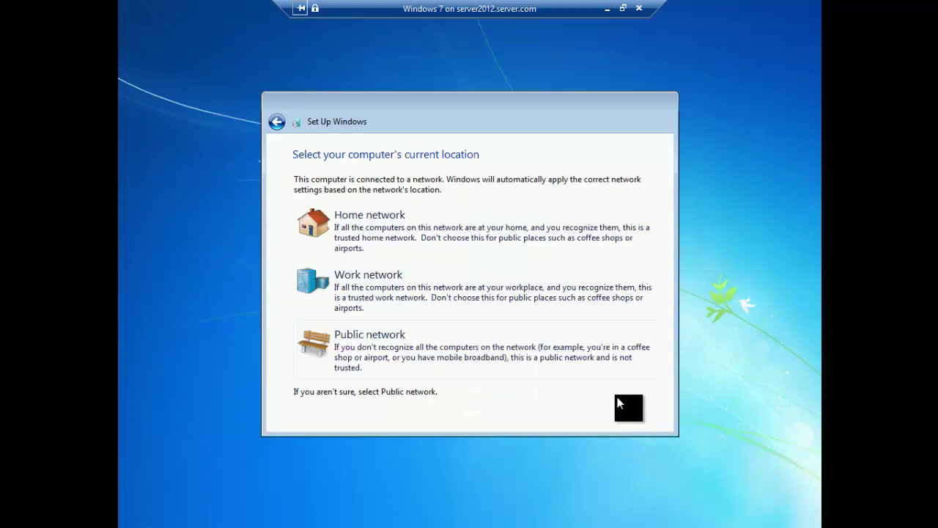
Step: Choose Work network, check the Windows 7 Start menu, then minimize the VM window and Hyper-V Manager
{"action": "left_click", "coordinate": [536, 287]}
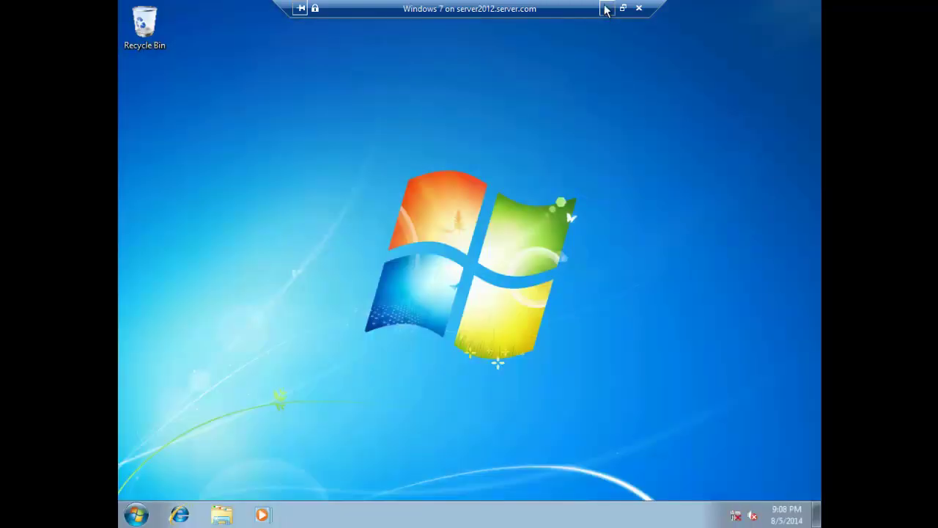
{"action": "left_click", "coordinate": [135, 515]}
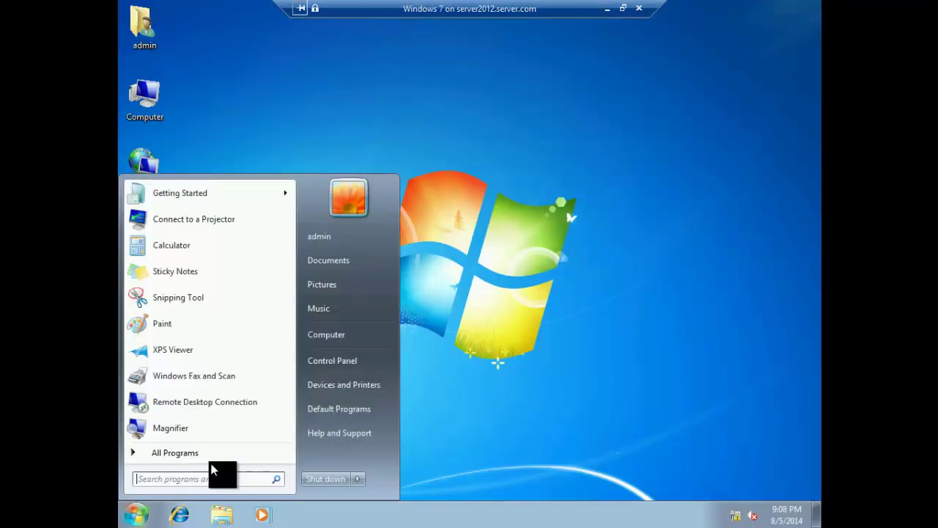
{"action": "left_click", "coordinate": [457, 358]}
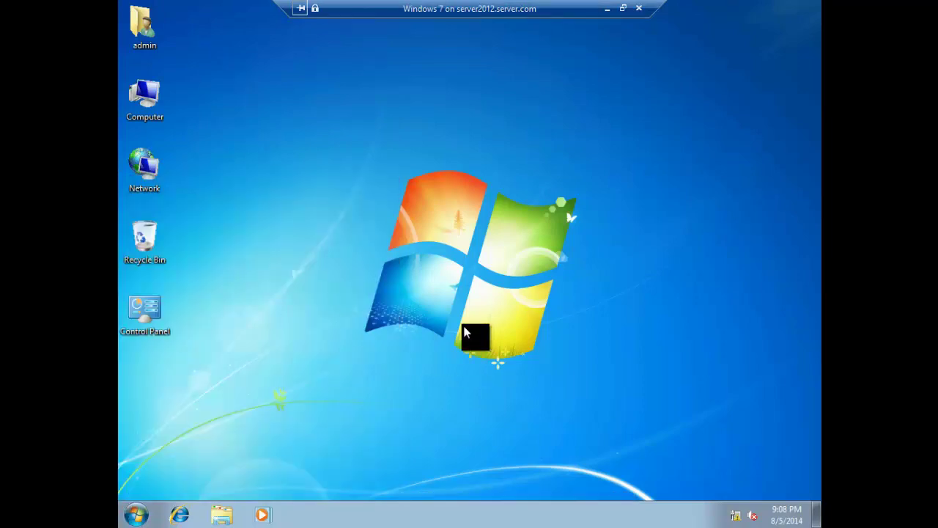
{"action": "left_click", "coordinate": [607, 9]}
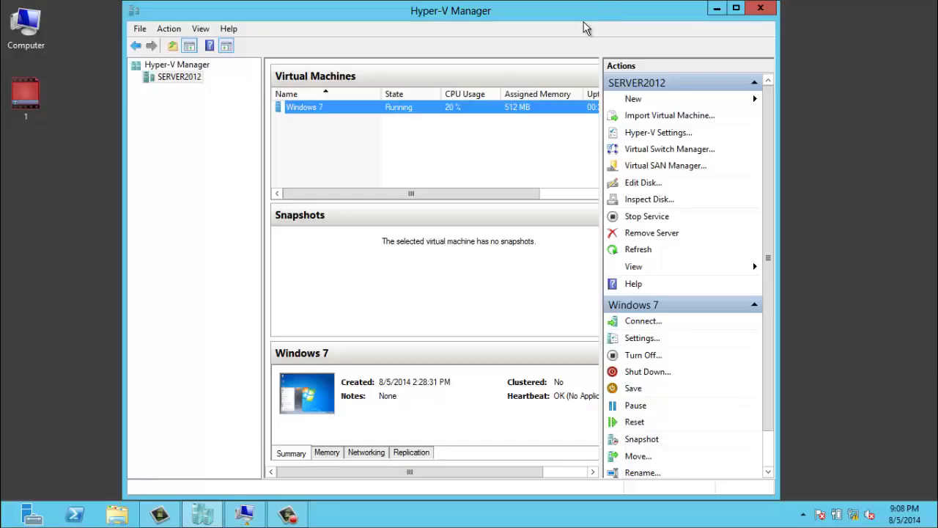
{"action": "left_click", "coordinate": [716, 10]}
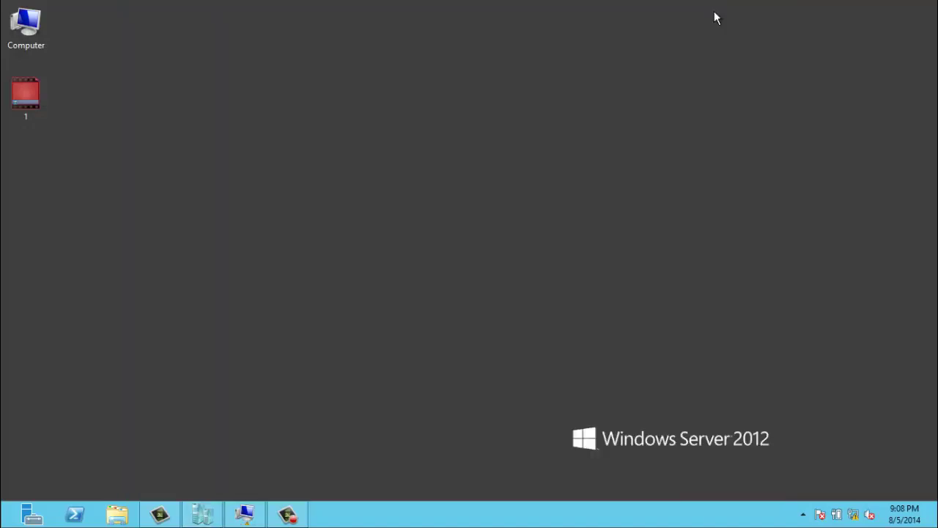